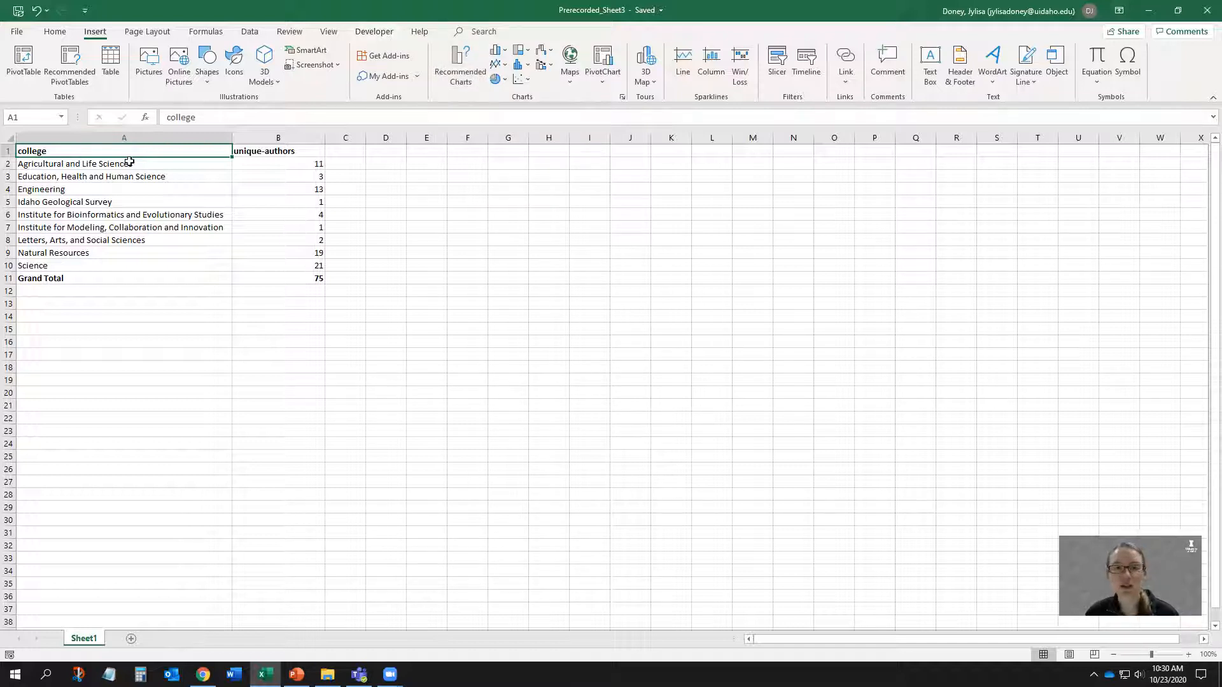
Insert a 2-D Clustered Column chart from the college and unique-authors data in A1:B11
left_click_drag(120, 153, 292, 274)
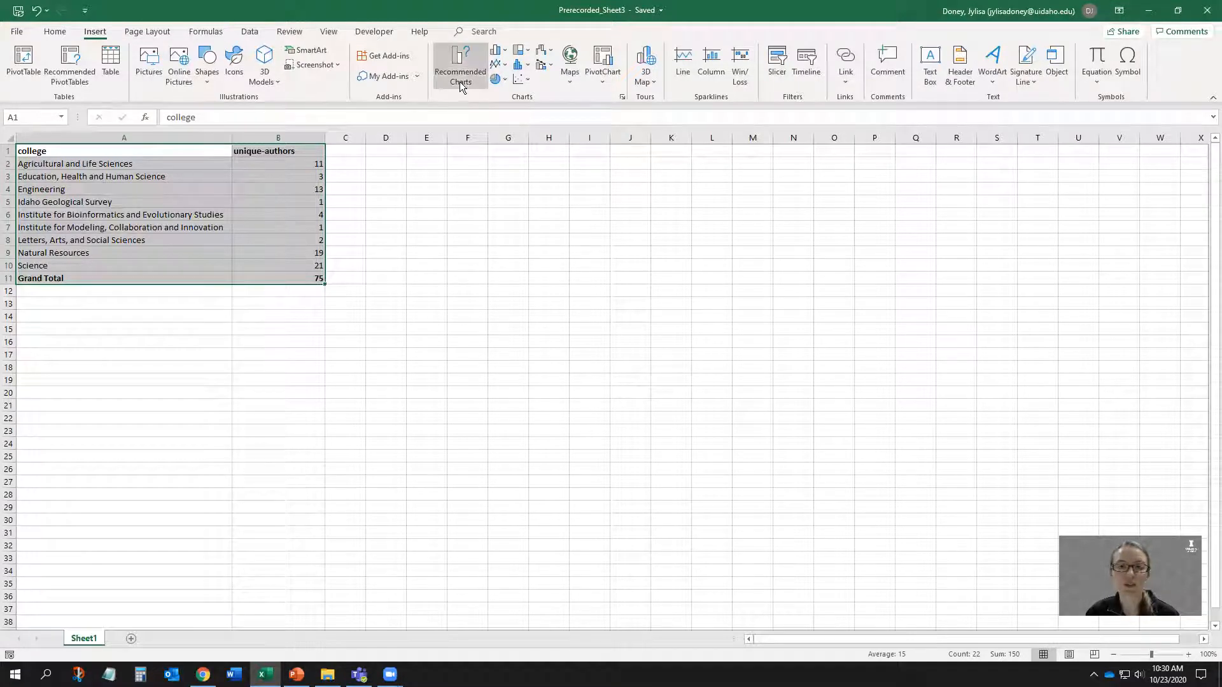
left_click(497, 55)
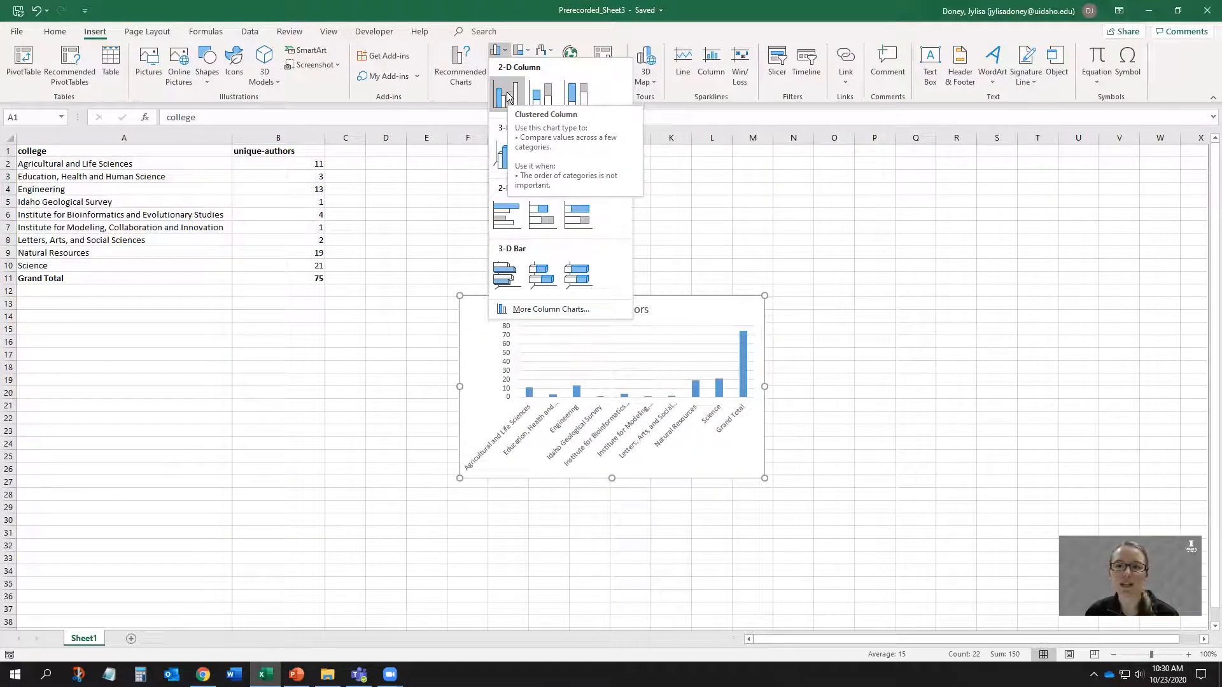
left_click(507, 97)
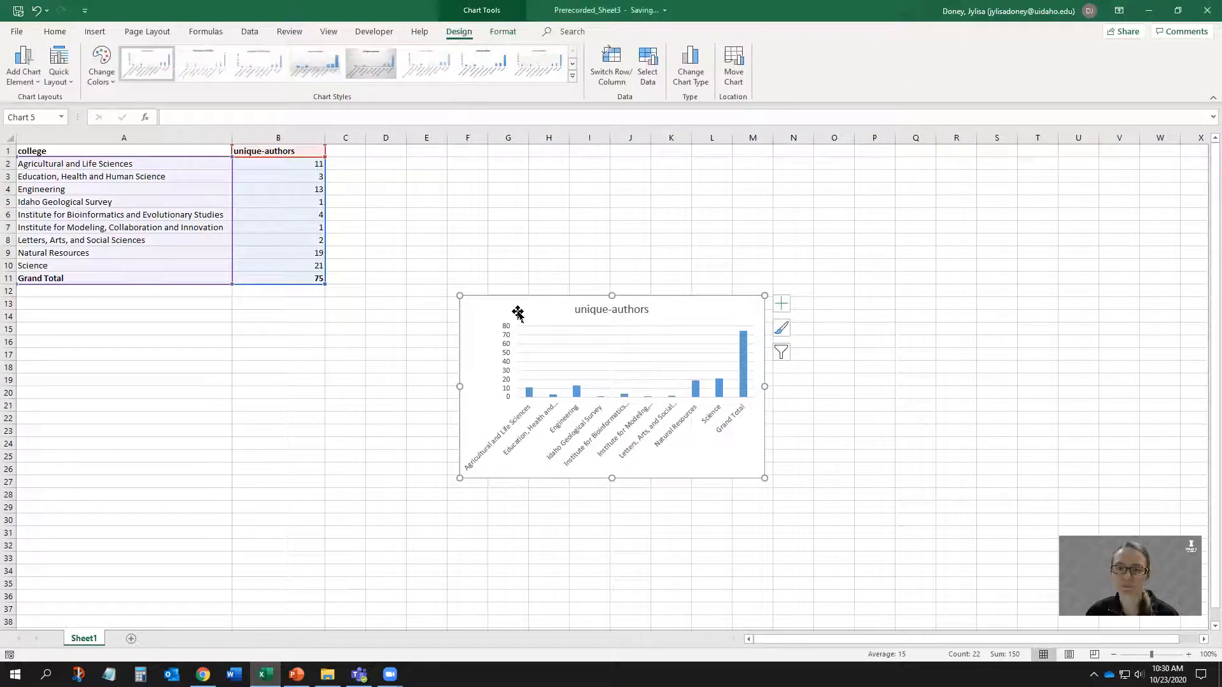
left_click(517, 270)
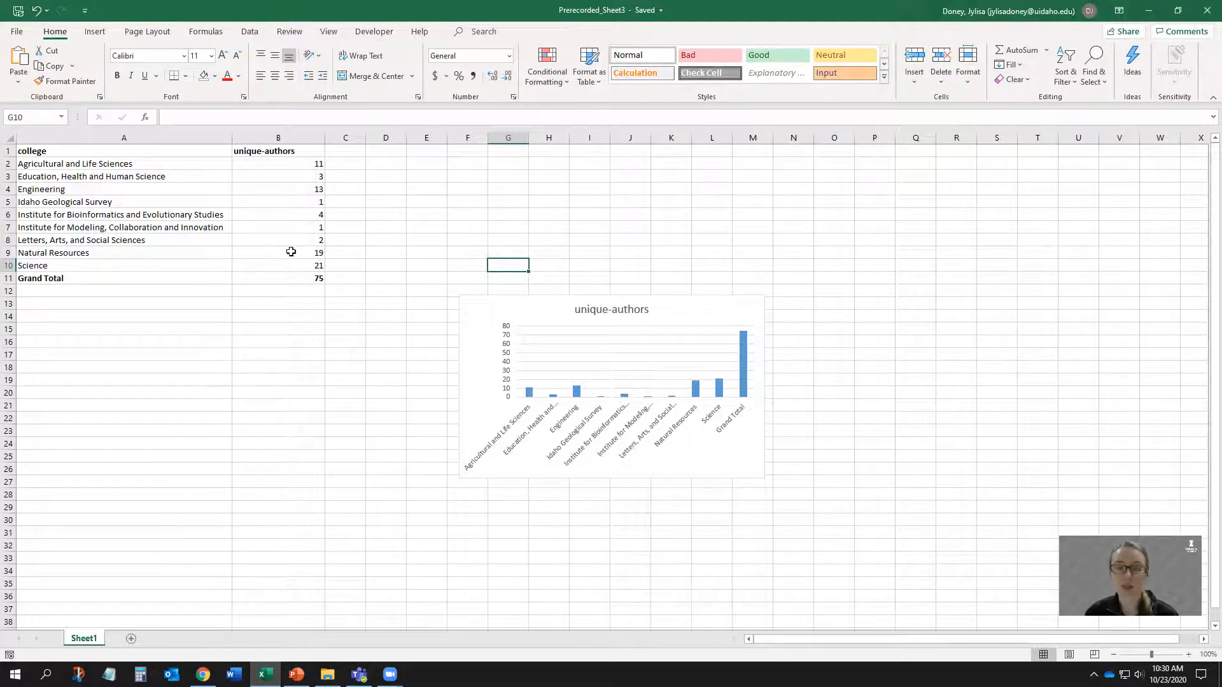
Filter the Grand Total category out of the column chart
left_click(471, 310)
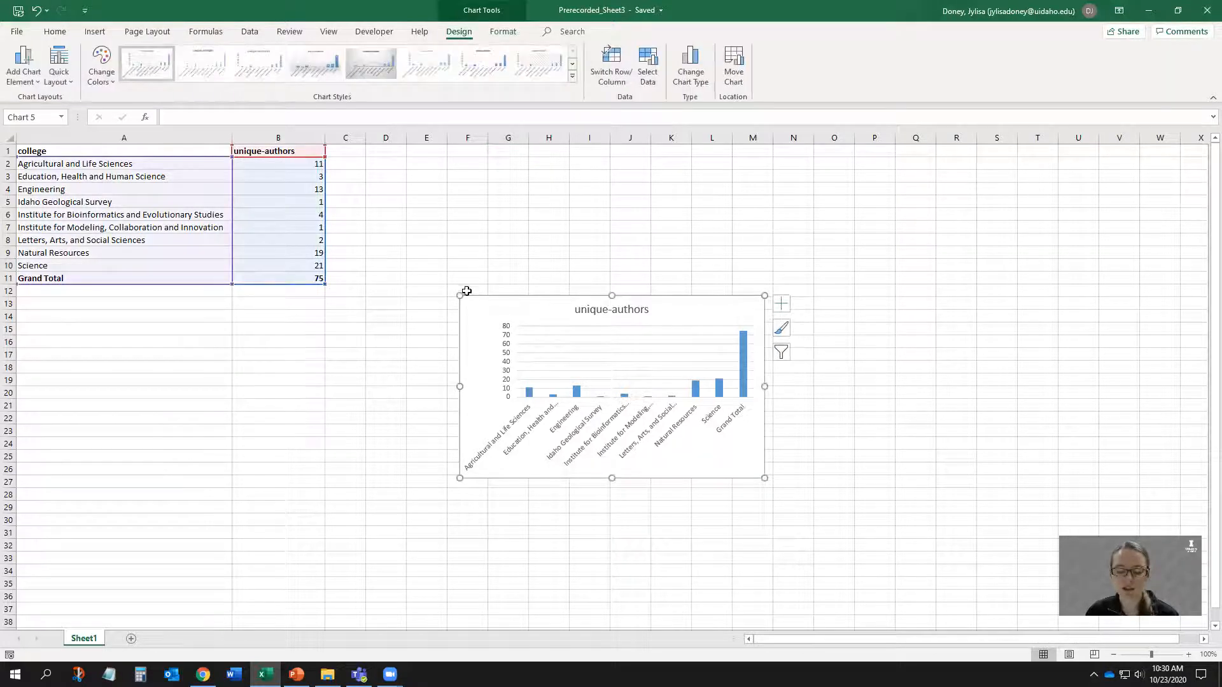
left_click(782, 354)
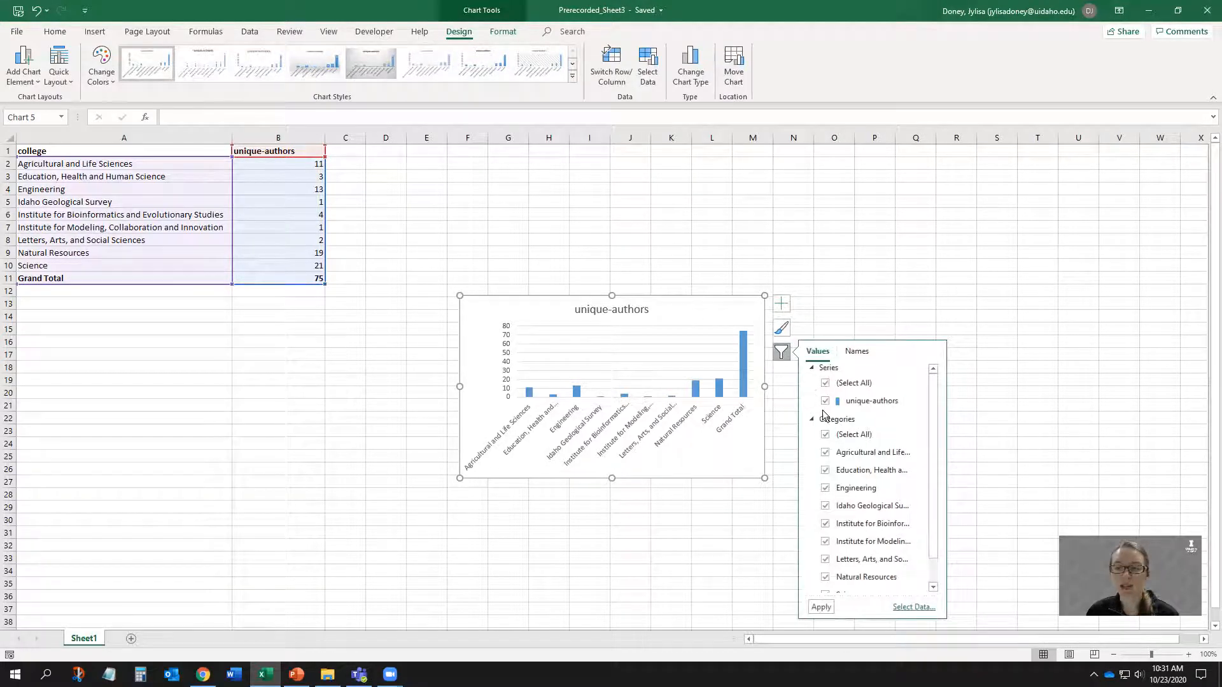
scroll(870, 461, "down", 1)
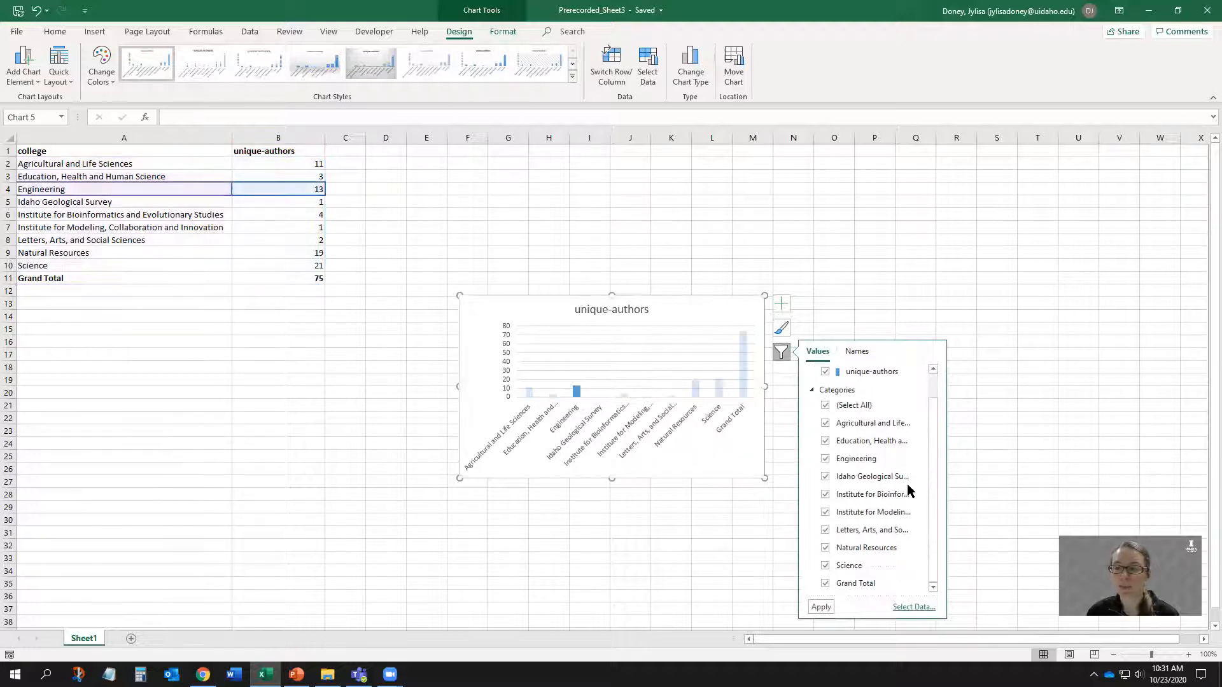
left_click(824, 583)
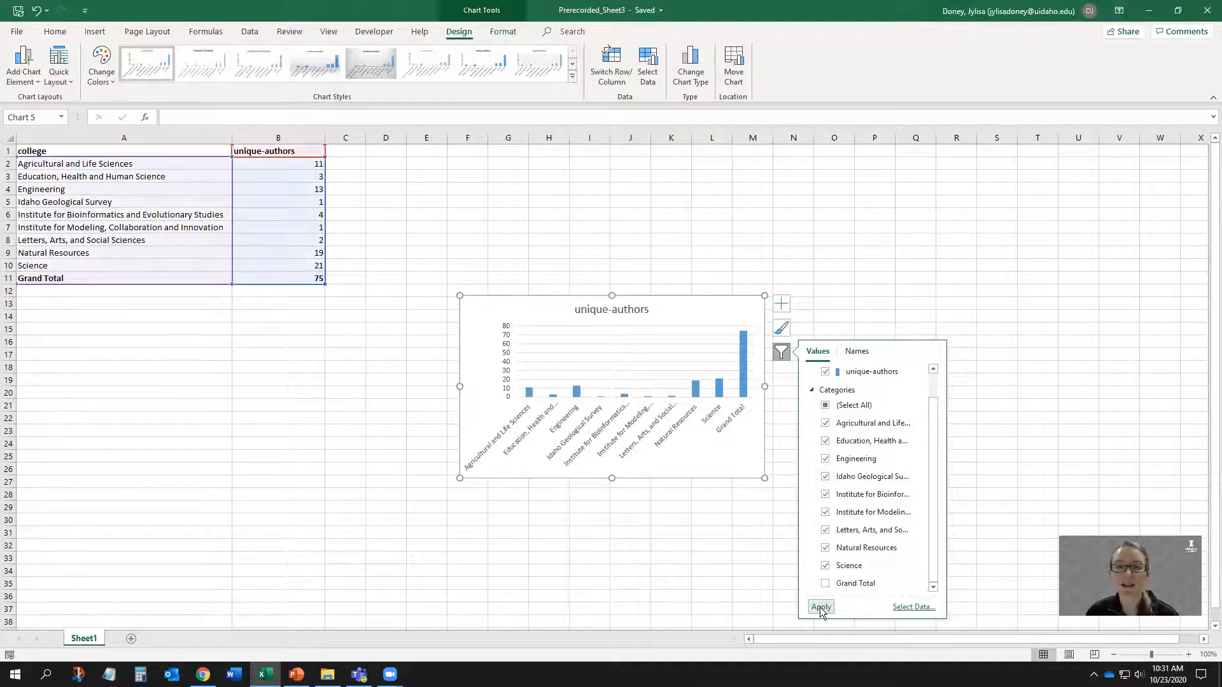
left_click(820, 607)
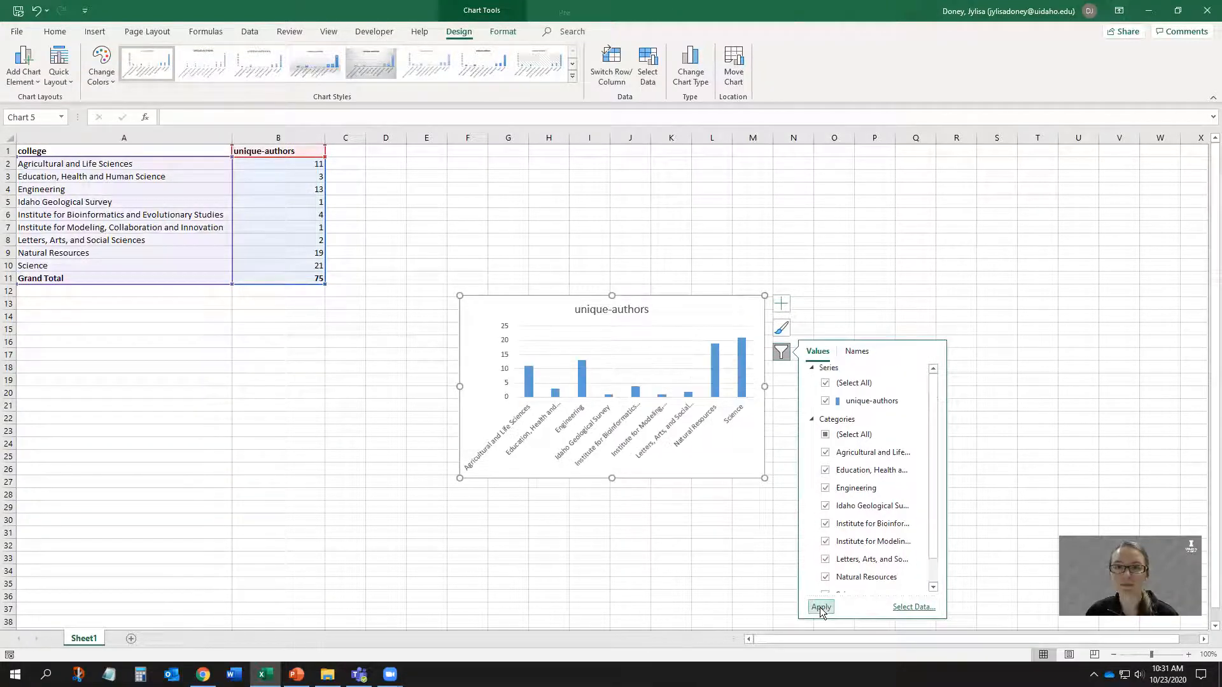
left_click(717, 581)
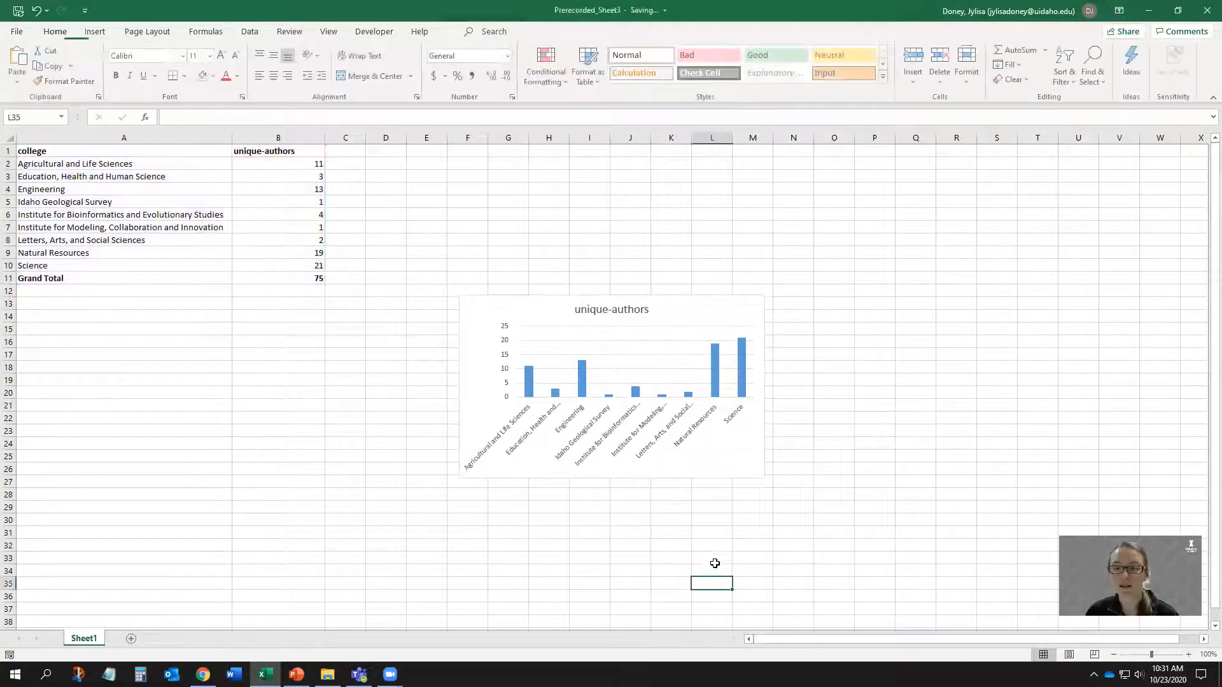
Change the chart title to "Number of OAPF recipients by college"
left_click(729, 477)
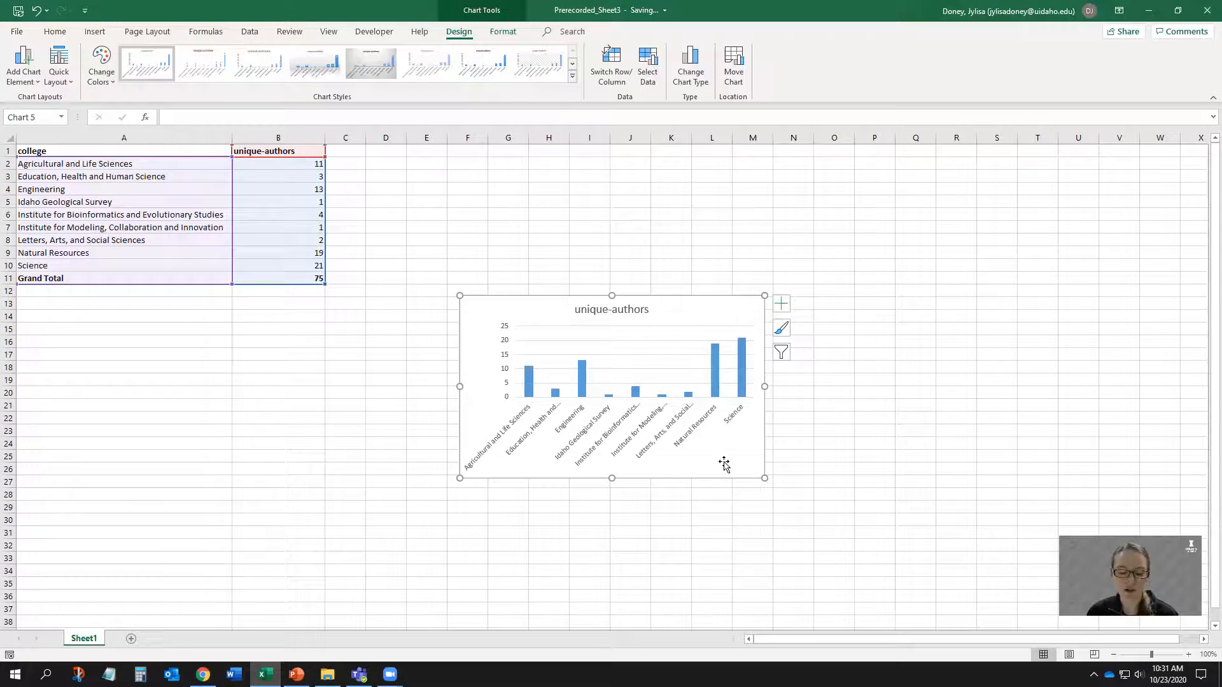
left_click(613, 311)
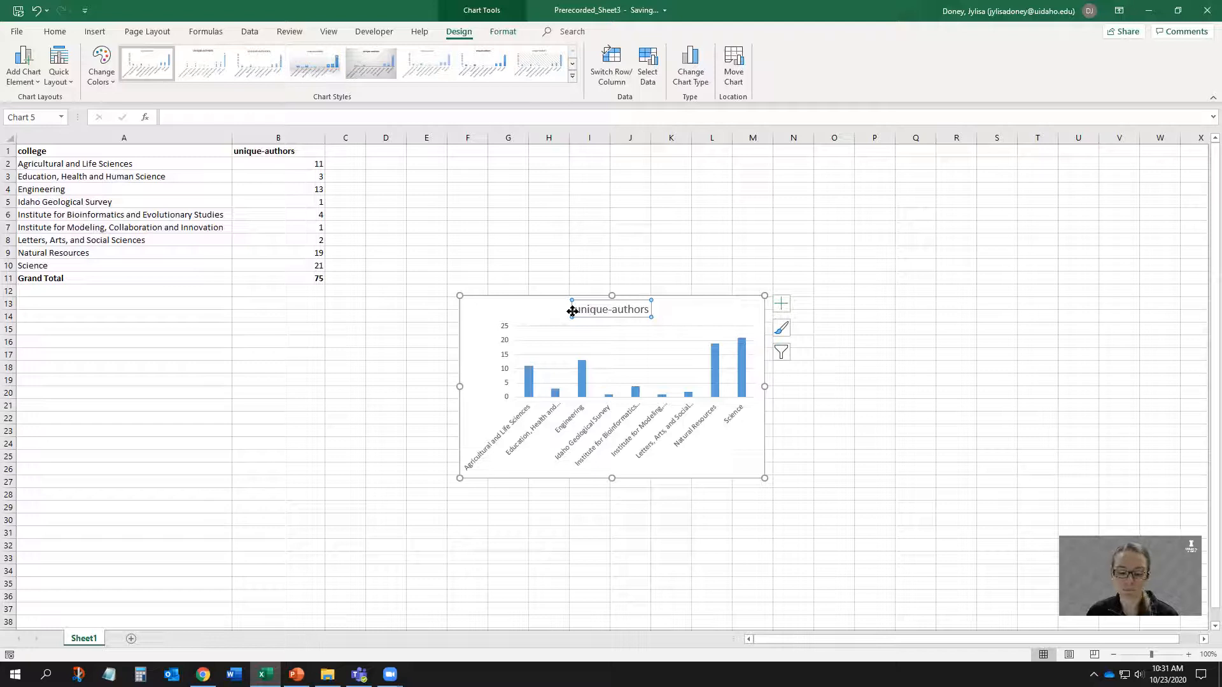
left_click_drag(573, 310, 647, 307)
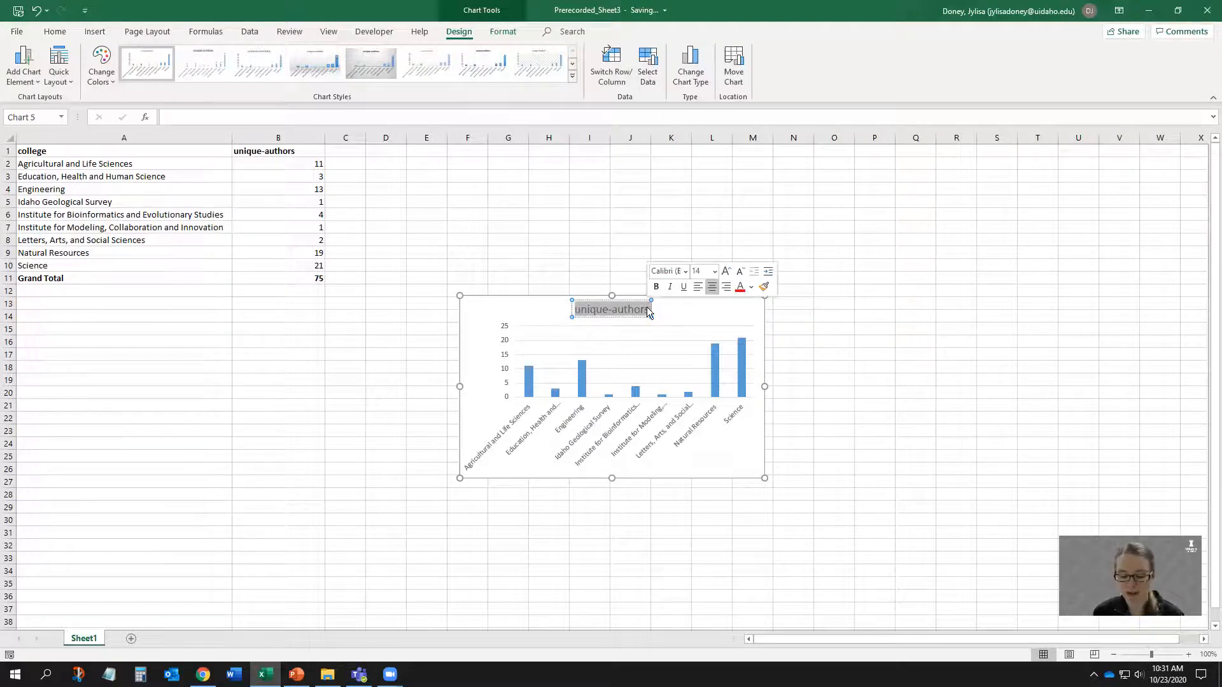
type("Number of OAPF recipients by college")
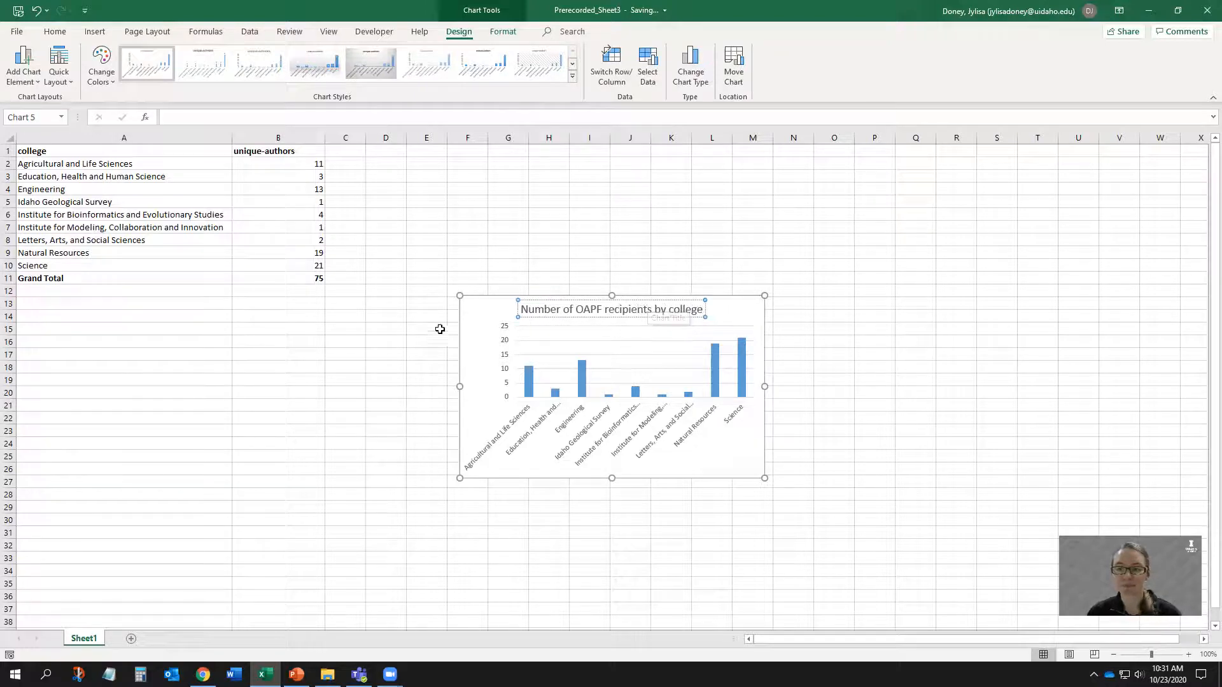
left_click(477, 335)
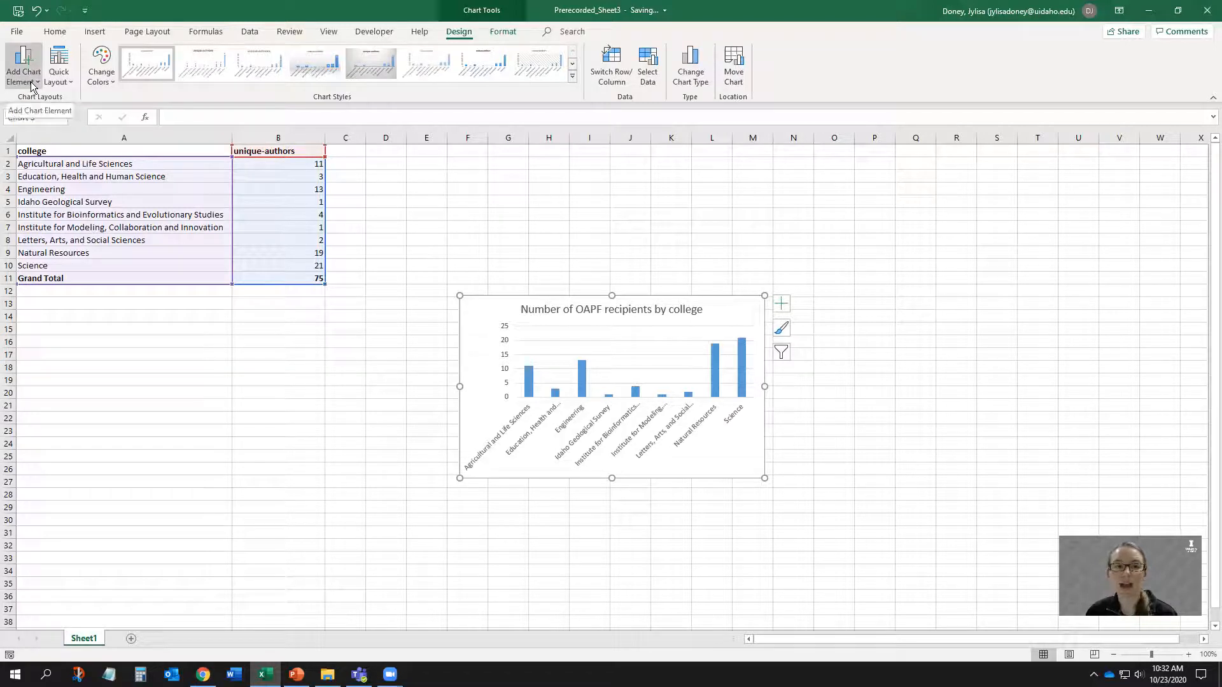
left_click(31, 82)
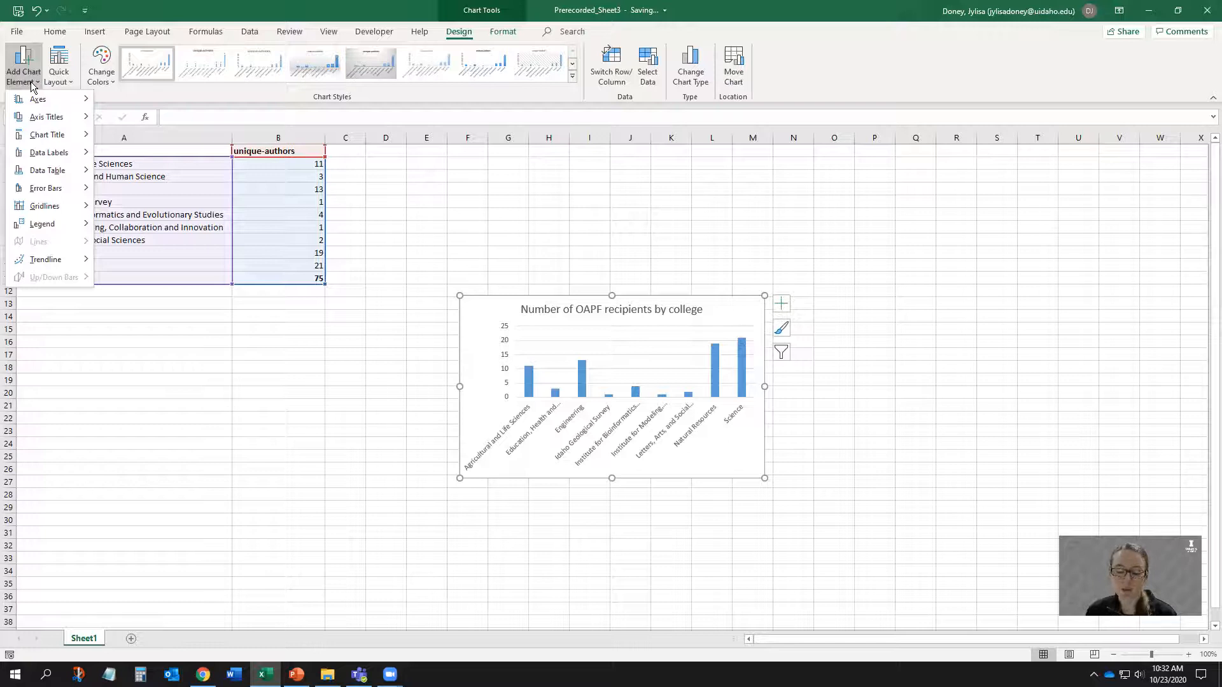
mouse_move(34, 121)
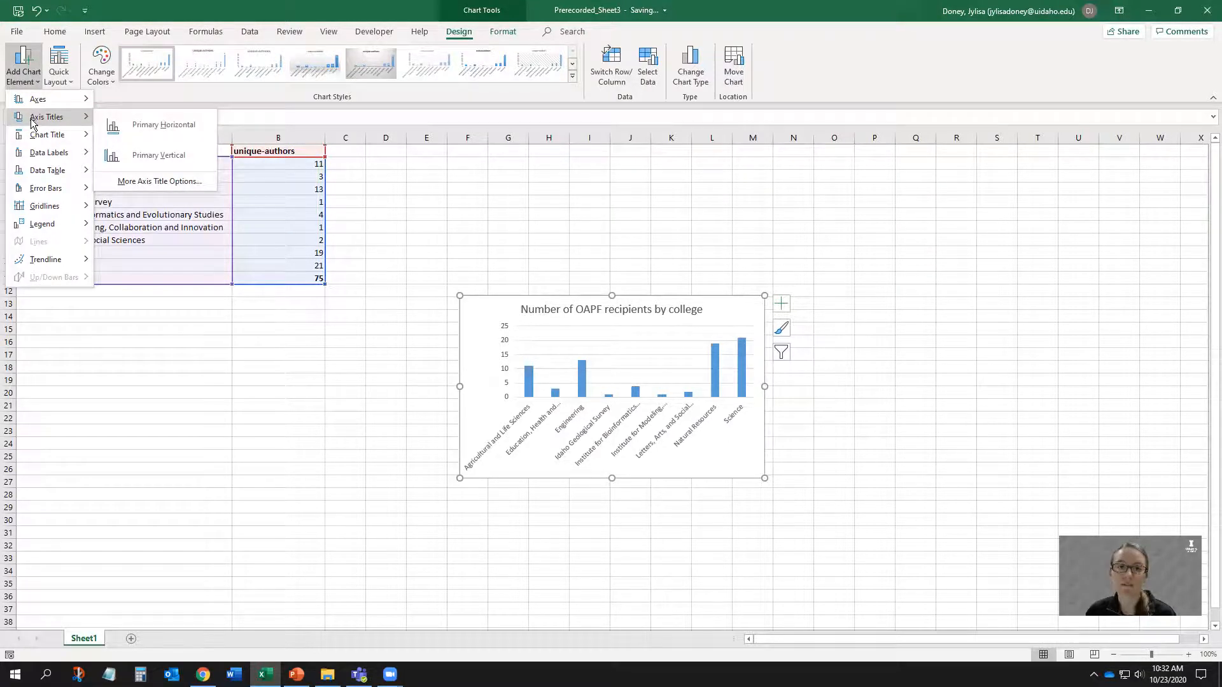
mouse_move(34, 156)
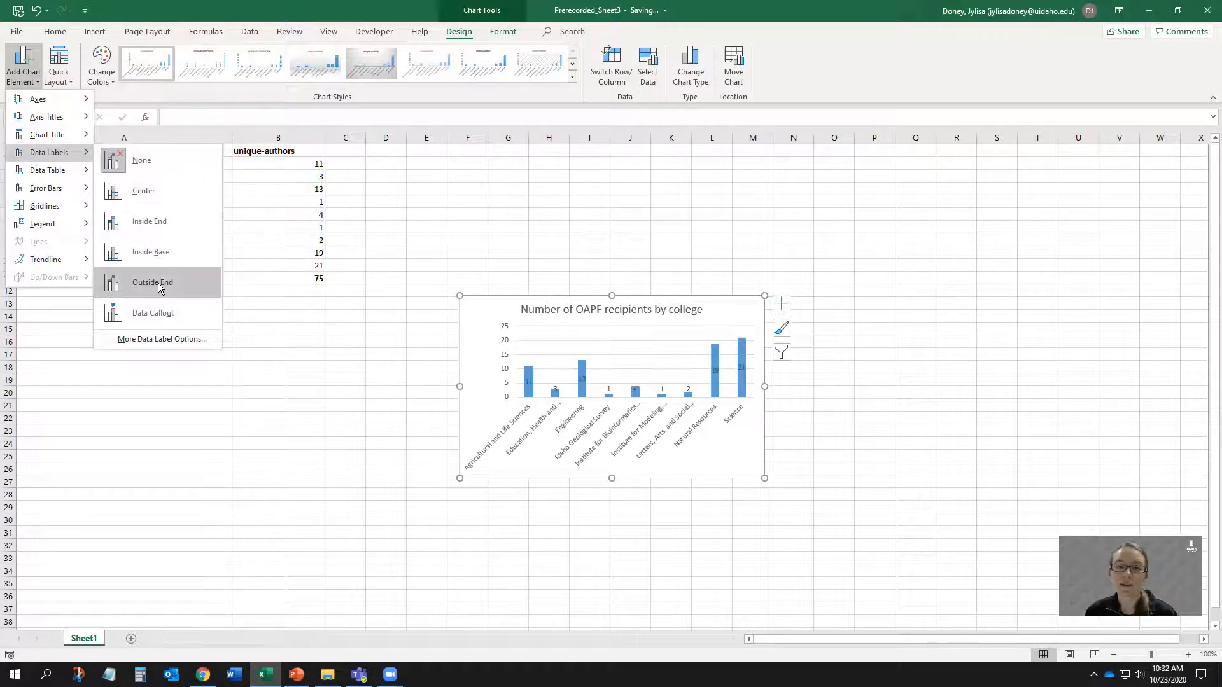
mouse_move(63, 224)
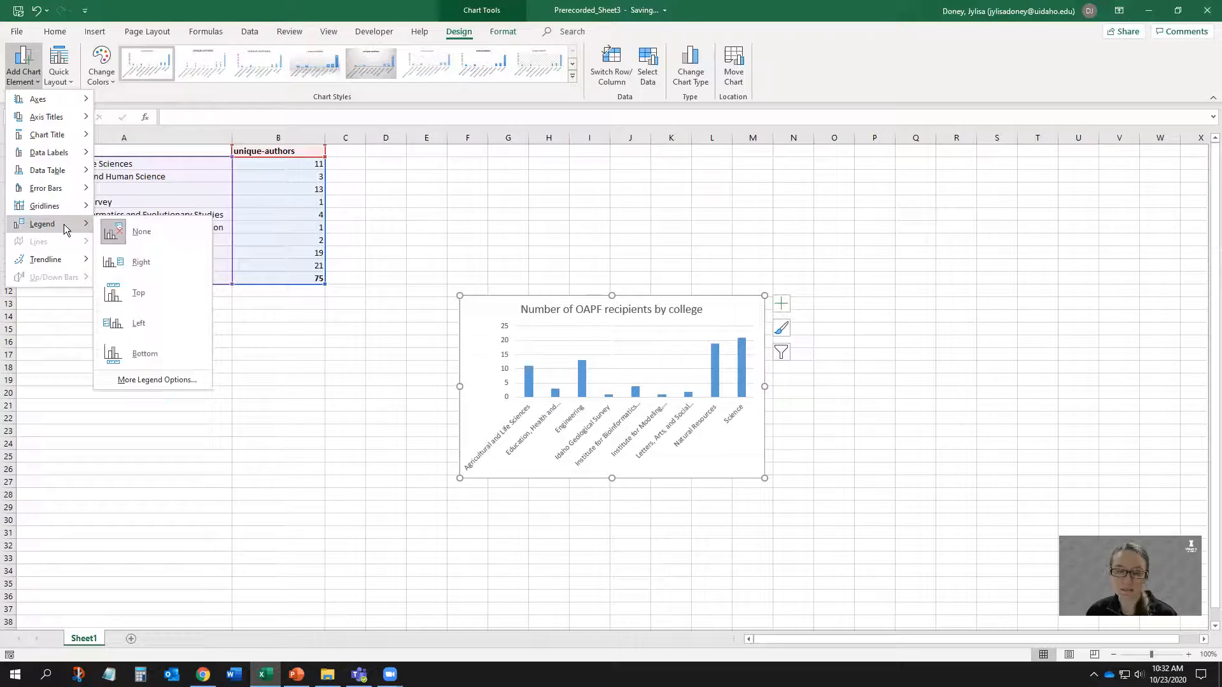
left_click(332, 386)
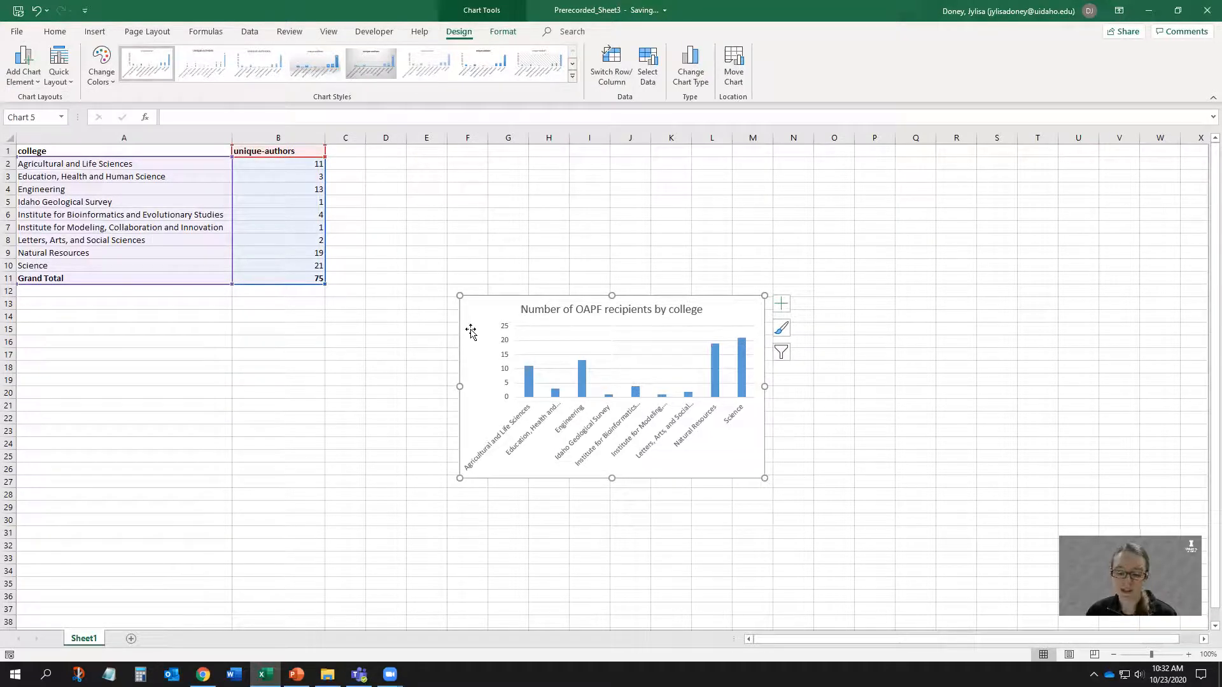
Fill all columns of the unique-authors series with the standard dark blue color
left_click(500, 32)
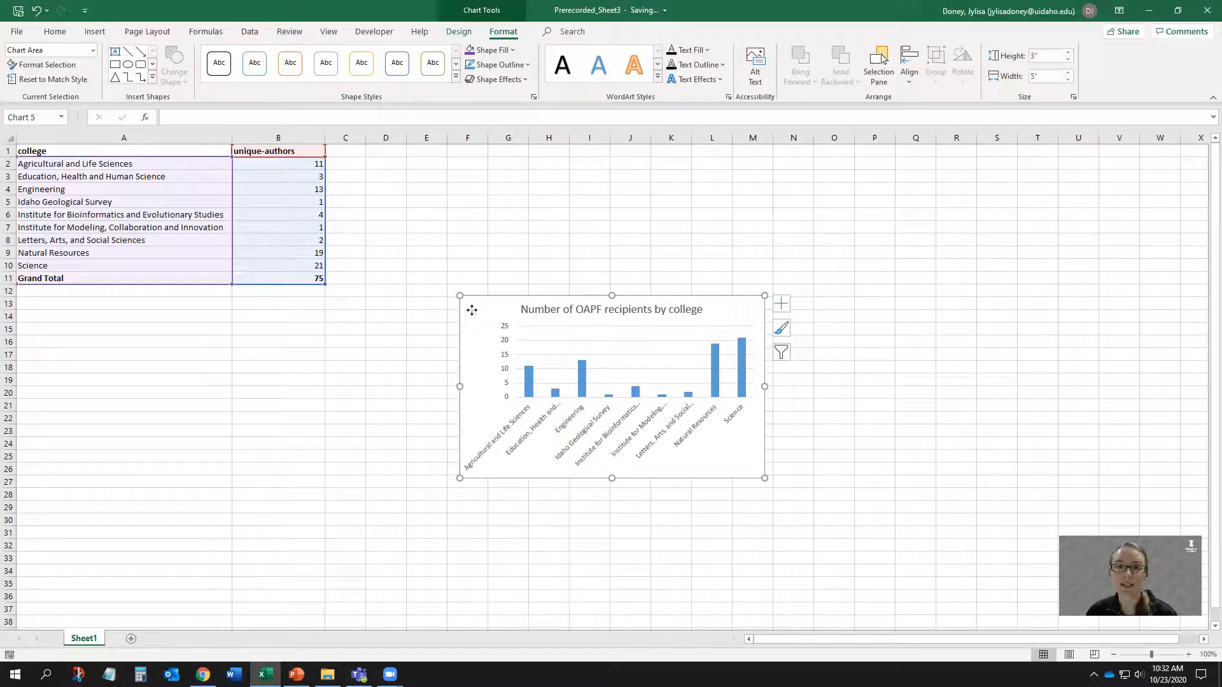
left_click(528, 380)
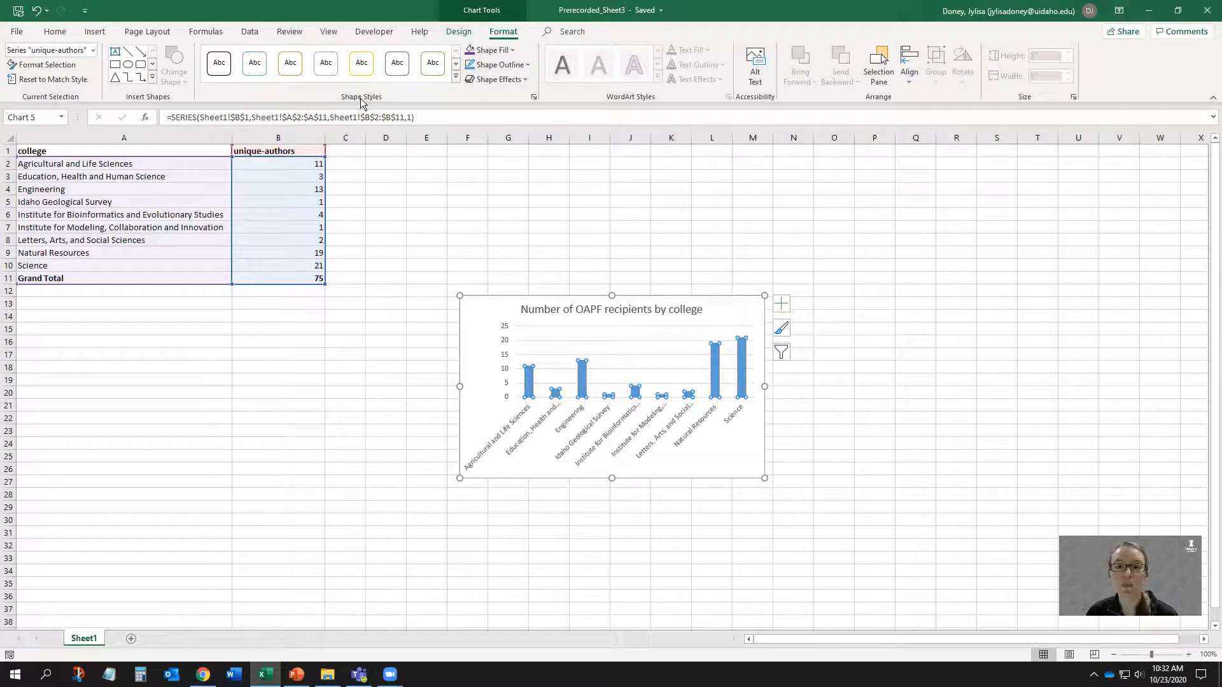
left_click(512, 50)
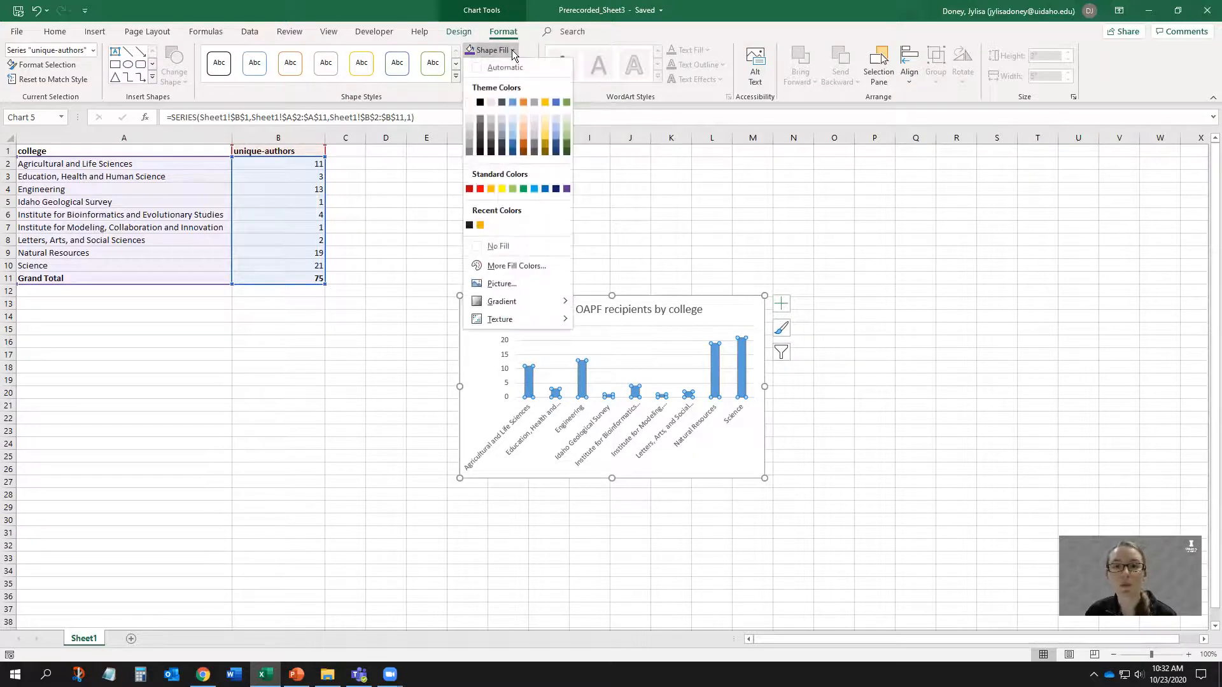
left_click(555, 189)
key("Escape")
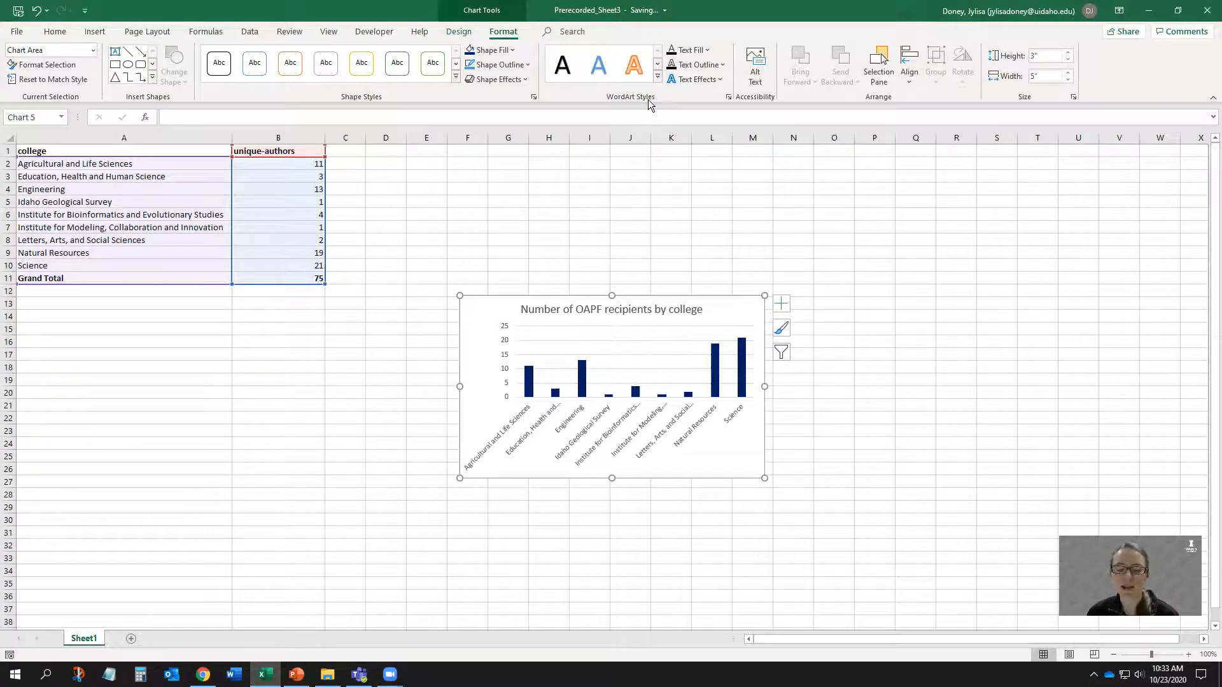
Set the chart's text fill to theme black and the font size of the horizontal category axis labels to 10.5
left_click(709, 51)
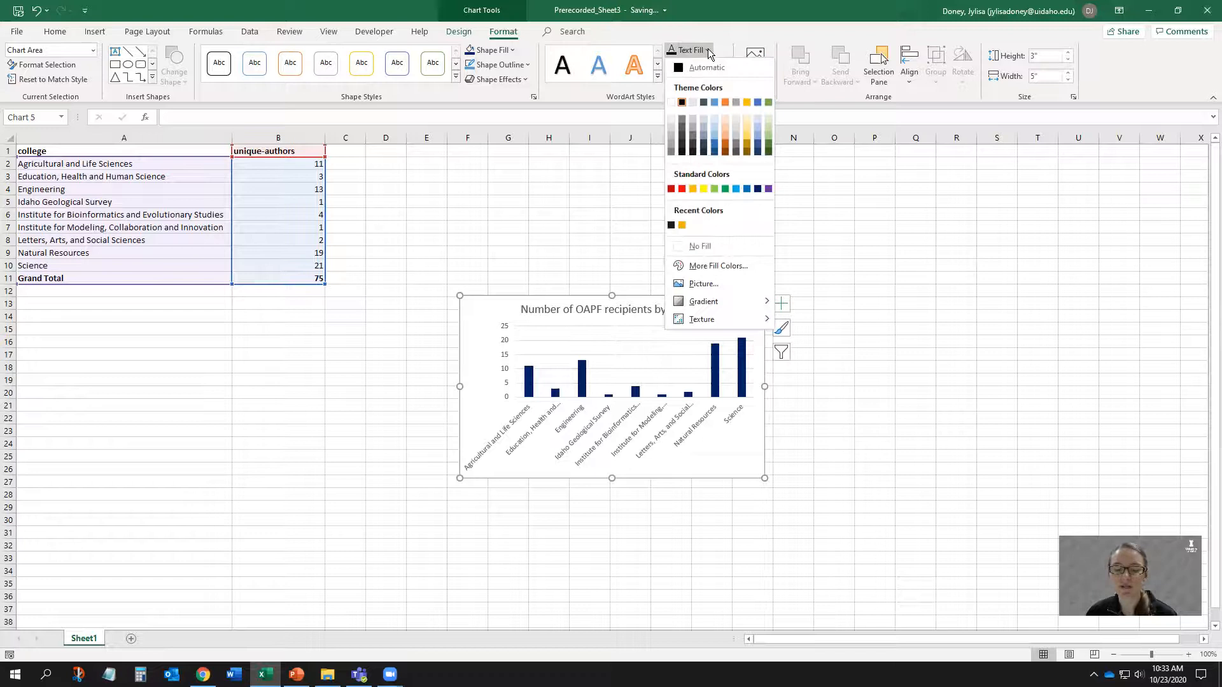
left_click(682, 101)
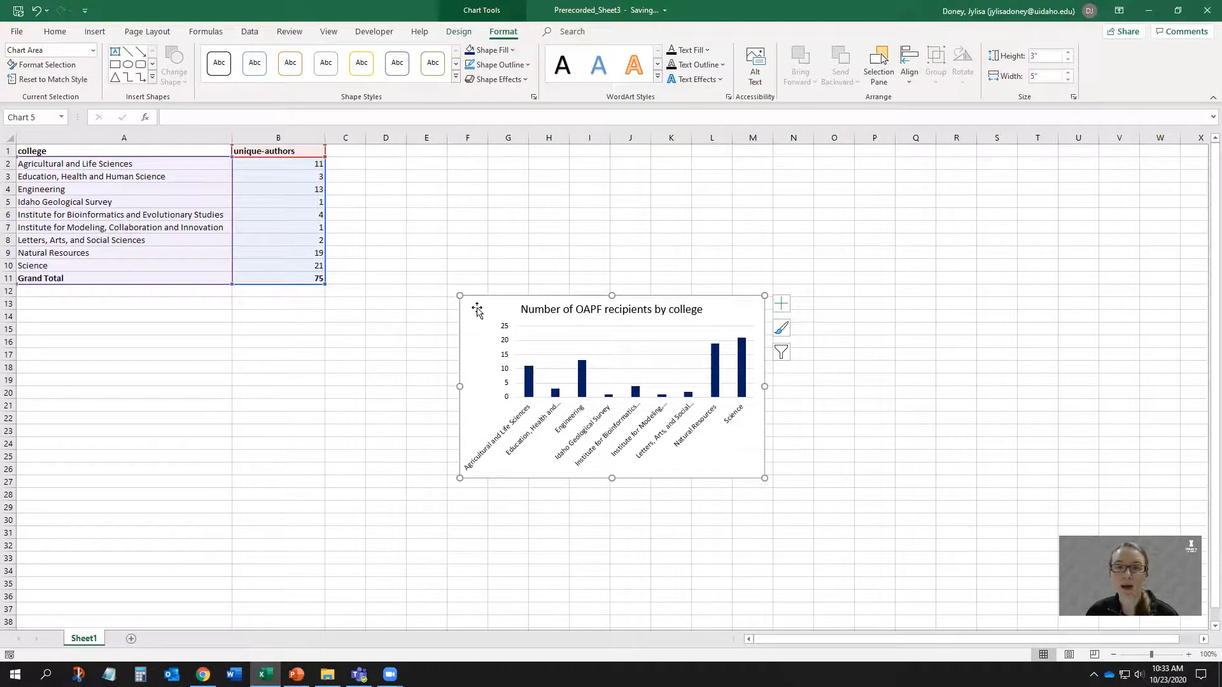
left_click(514, 433)
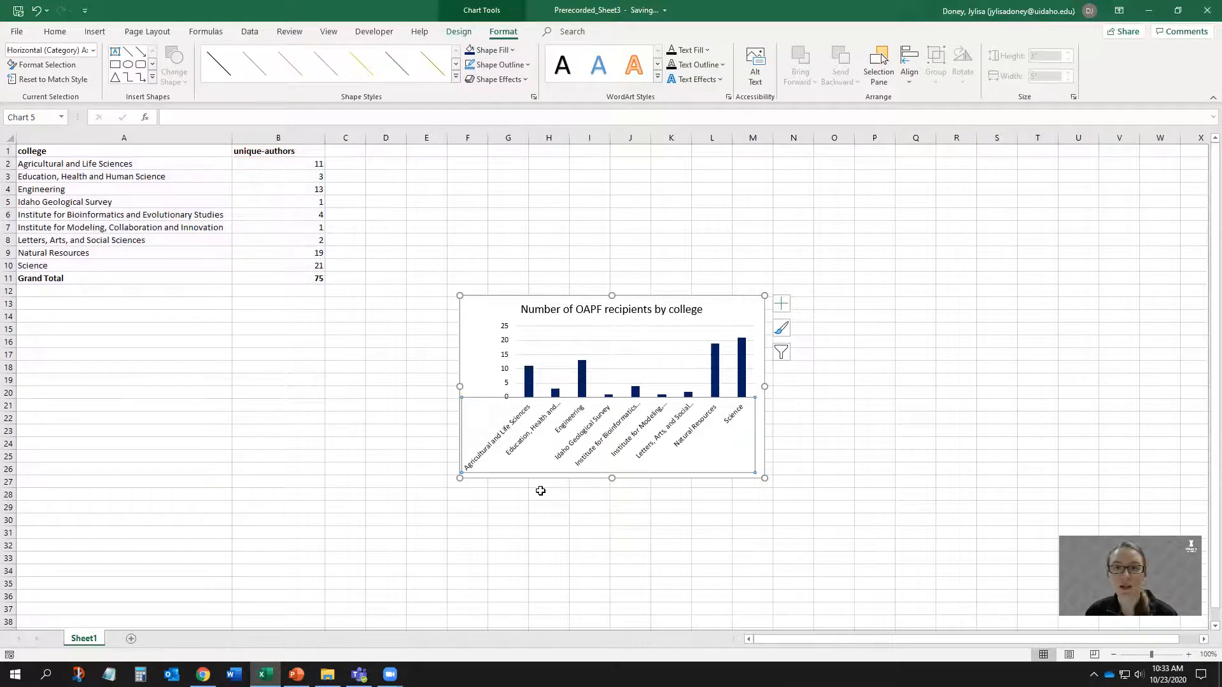
left_click(56, 31)
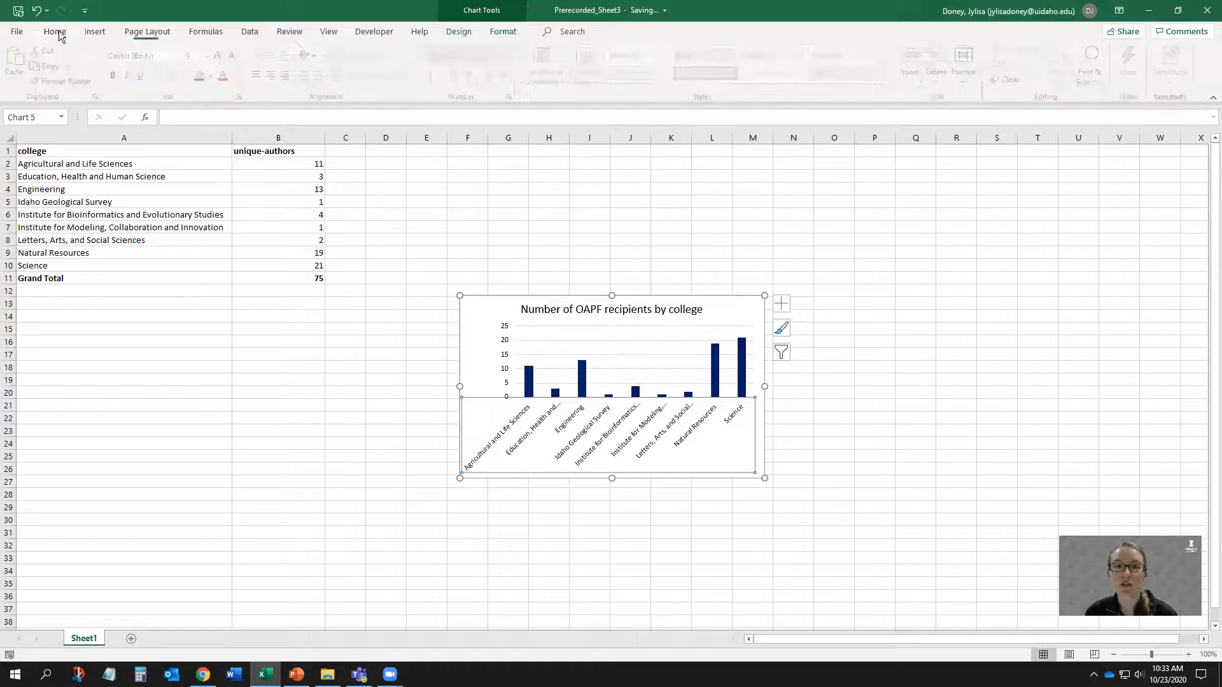
left_click(182, 56)
left_click(182, 56)
left_click(211, 56)
left_click(198, 113)
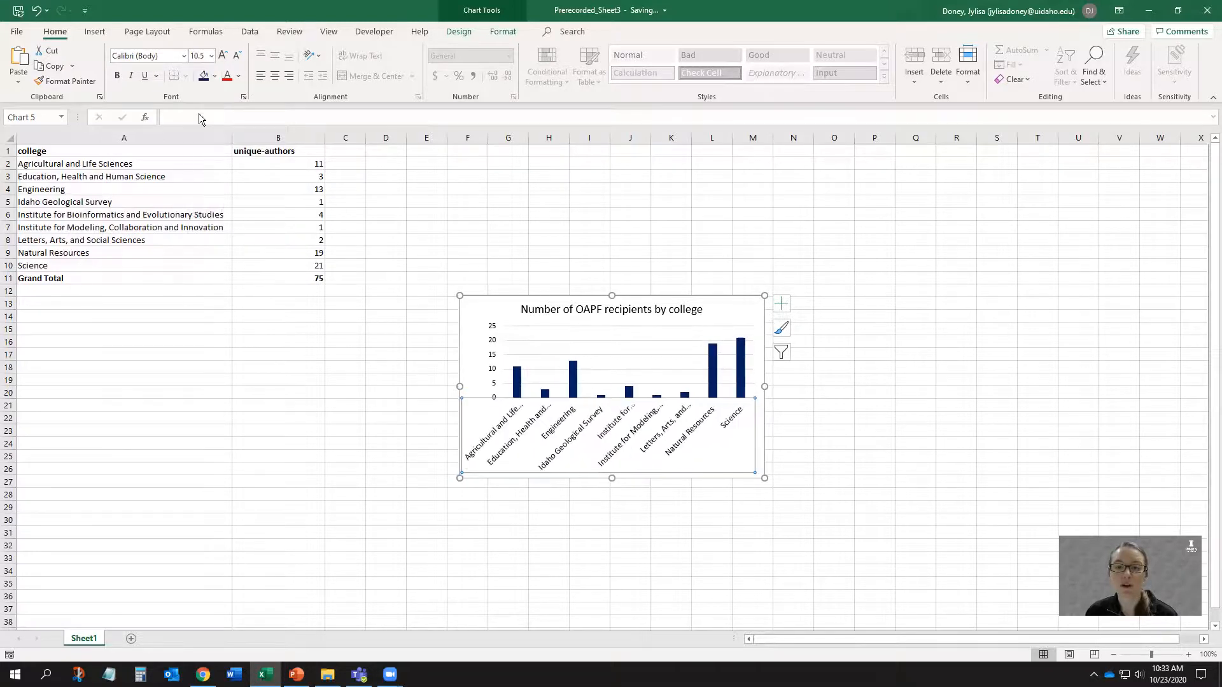
Enlarge the chart in width and height so it spans about E7 to Q27
left_click(471, 320)
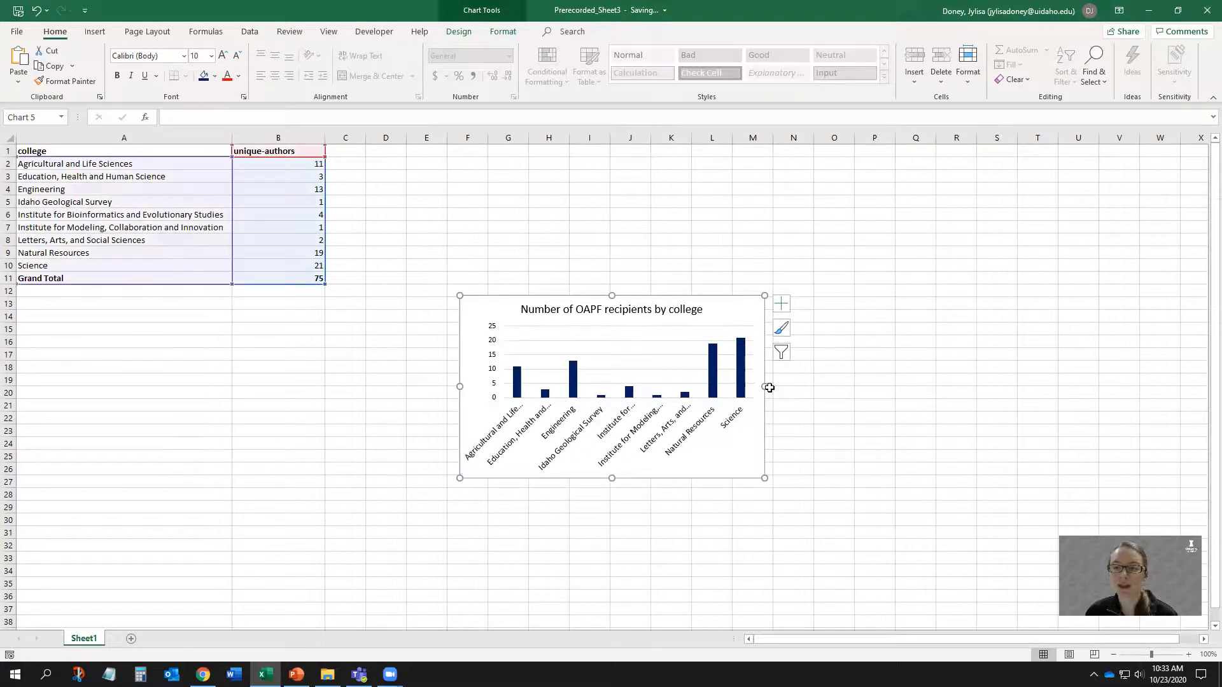
left_click_drag(765, 387, 917, 384)
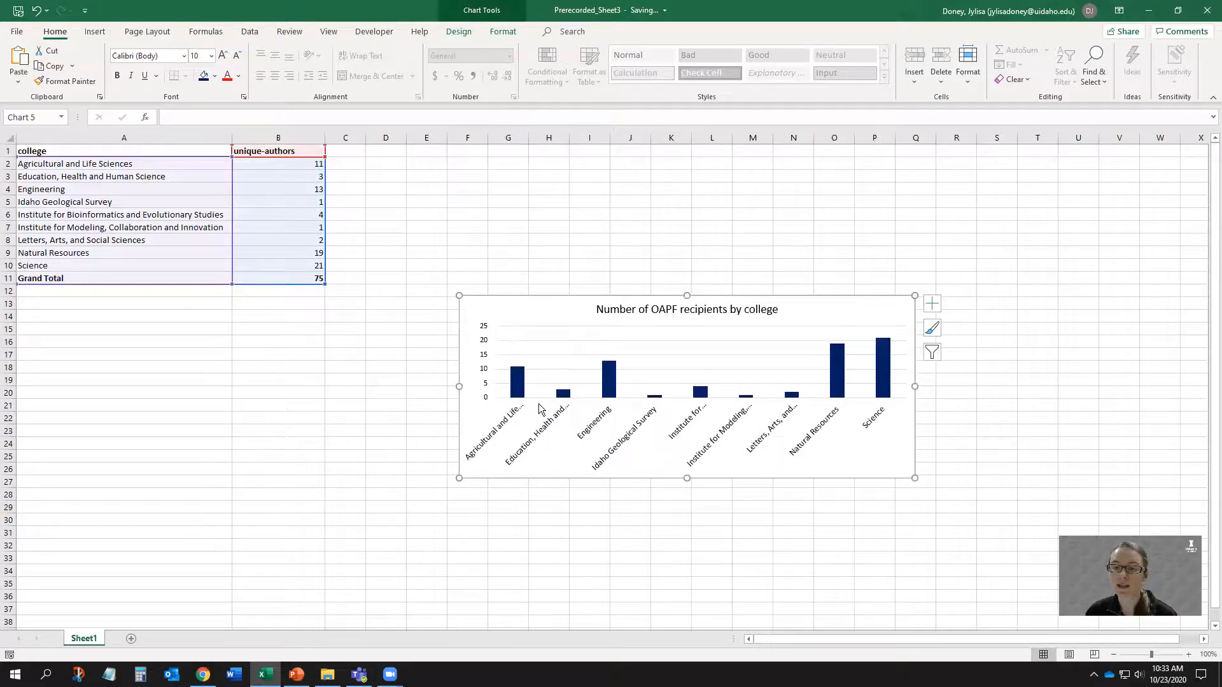
left_click_drag(459, 295, 409, 228)
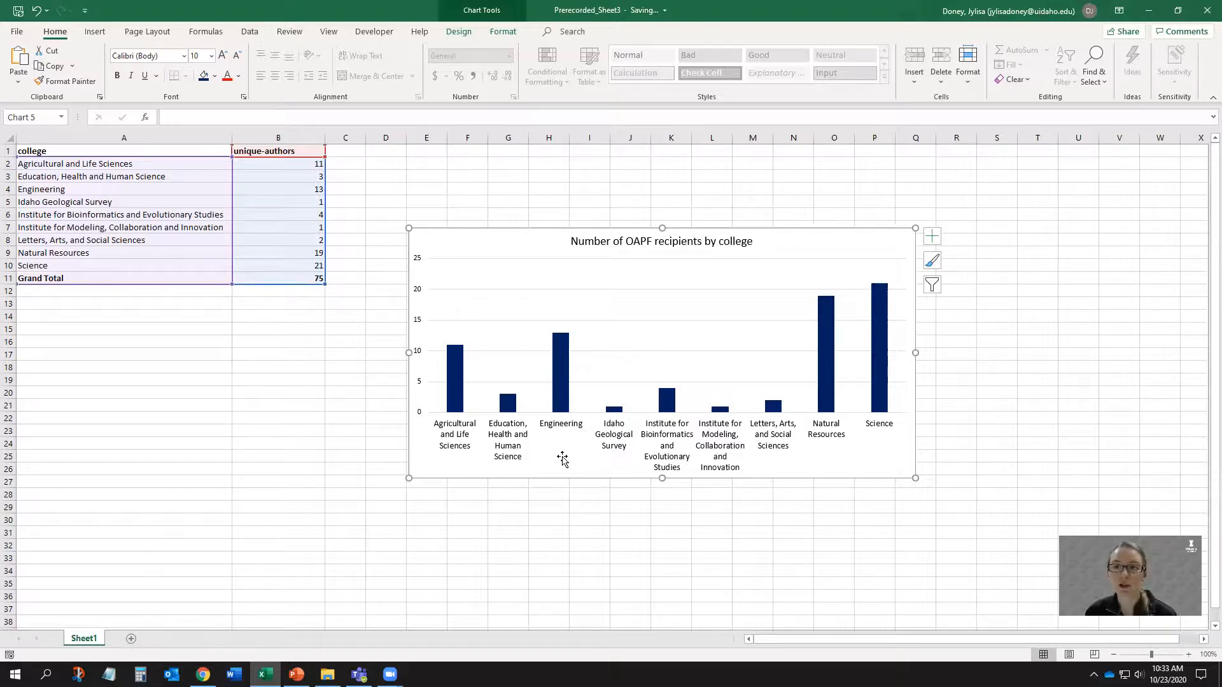
Change the chart type from column to Clustered Bar, keeping the single-color variant
left_click(461, 33)
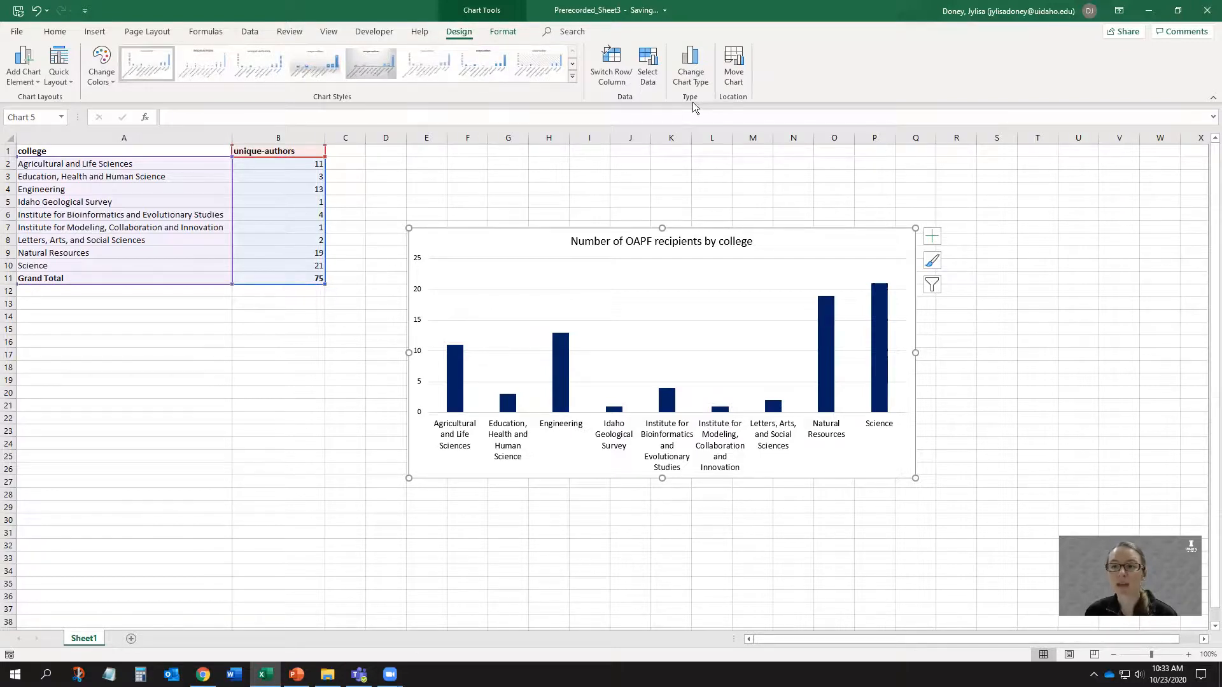
left_click(702, 70)
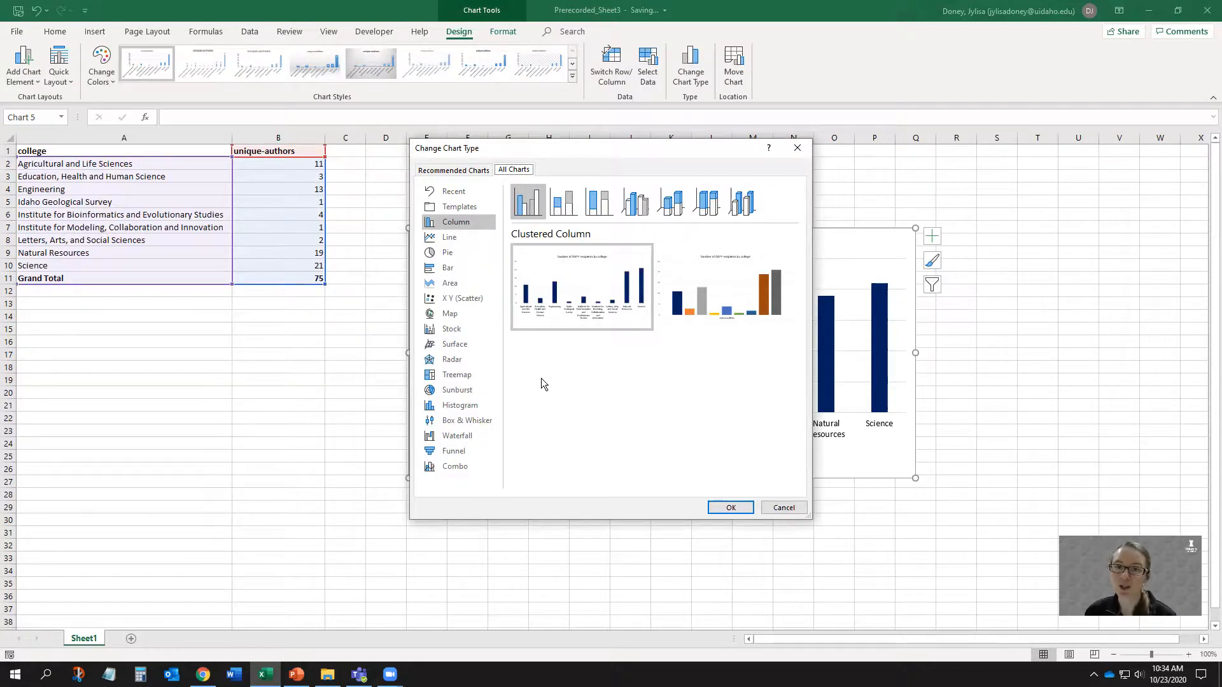
left_click(458, 273)
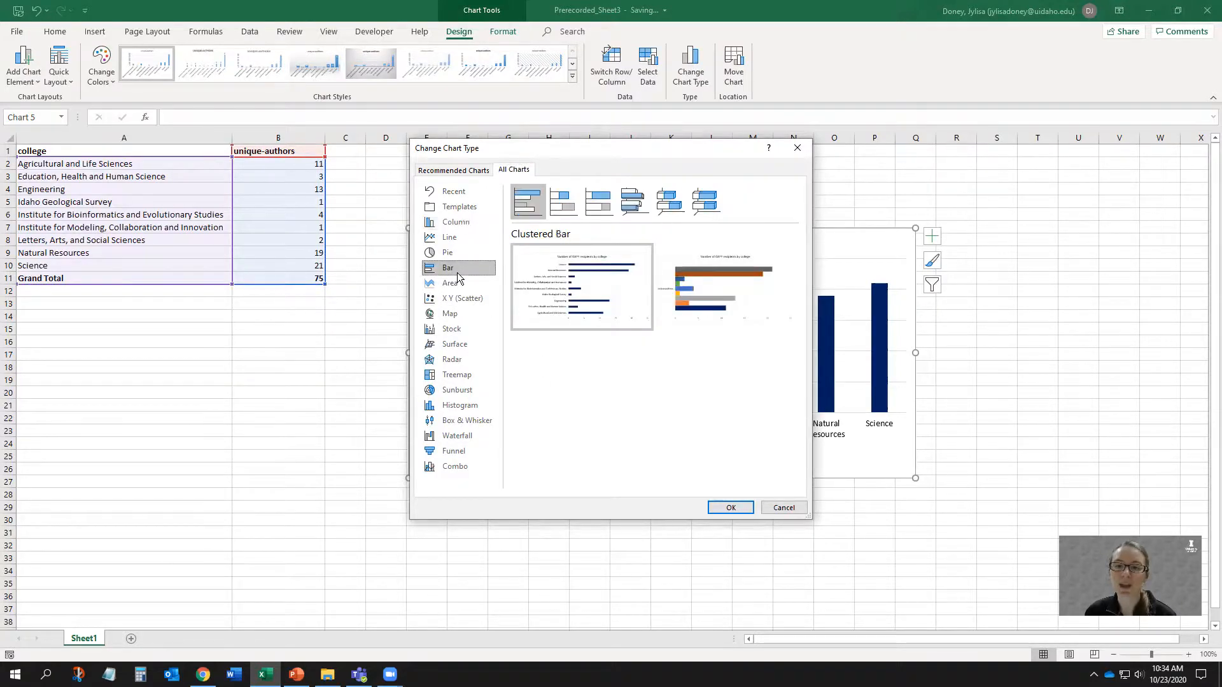
left_click(732, 508)
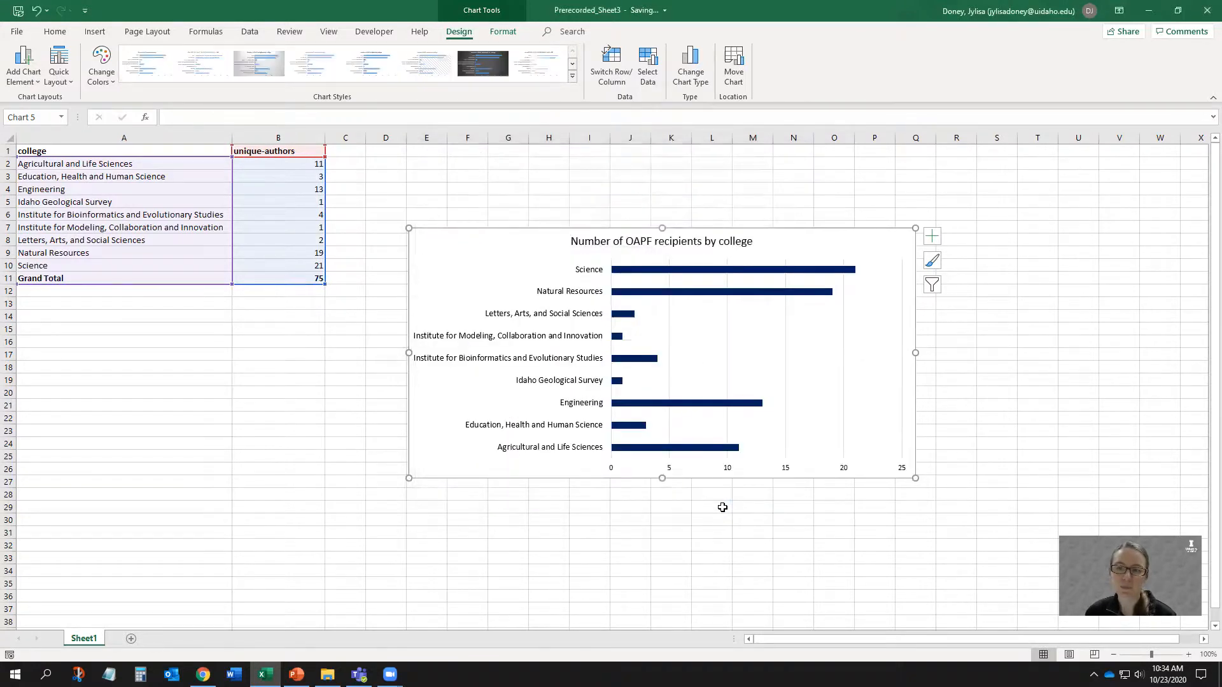